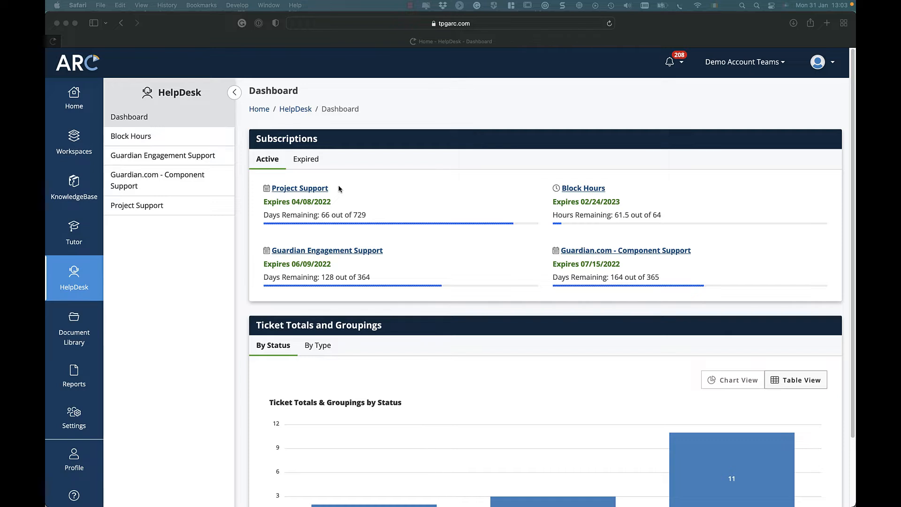
- Open the Block Hours subscription and read its "Advice on Required Fields" ticket, including the attachments and discussion
{"action": "left_click", "coordinate": [338, 188]}
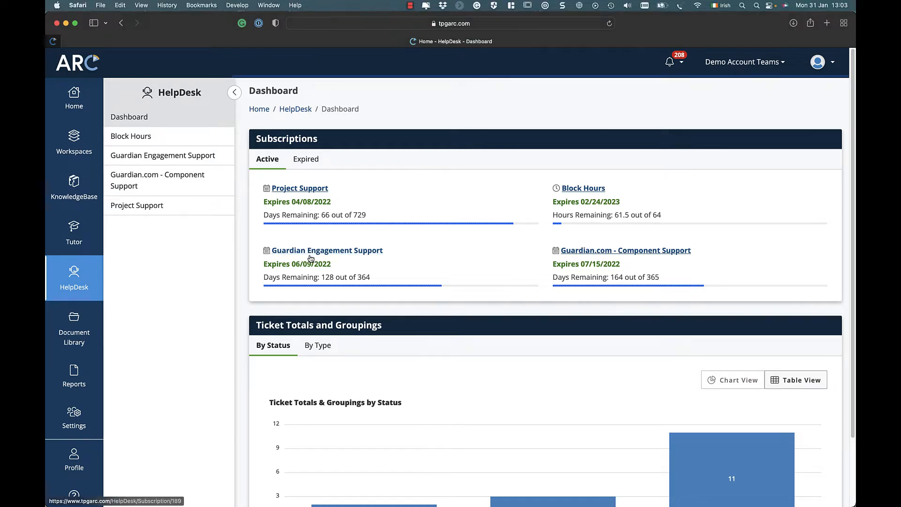
{"action": "left_click", "coordinate": [575, 192]}
{"action": "scroll", "coordinate": [572, 263], "scroll_direction": "down", "scroll_amount": 5}
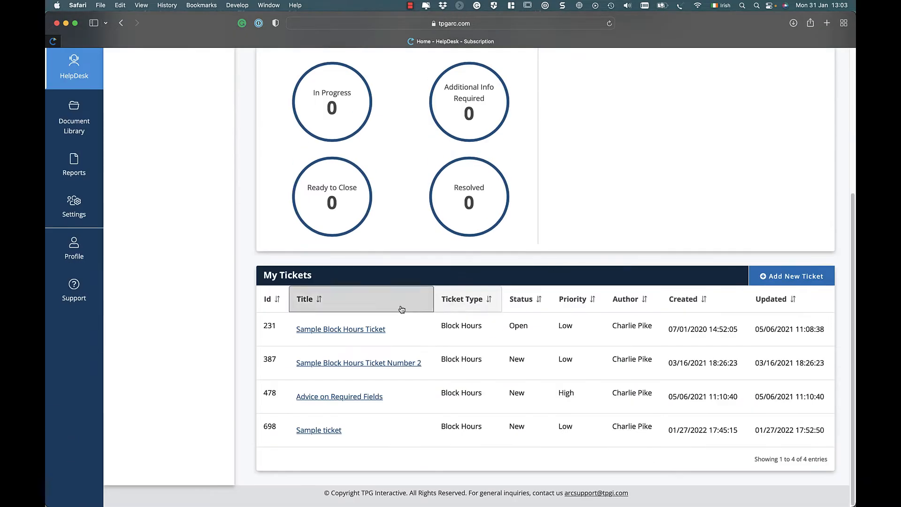
{"action": "left_click", "coordinate": [347, 399]}
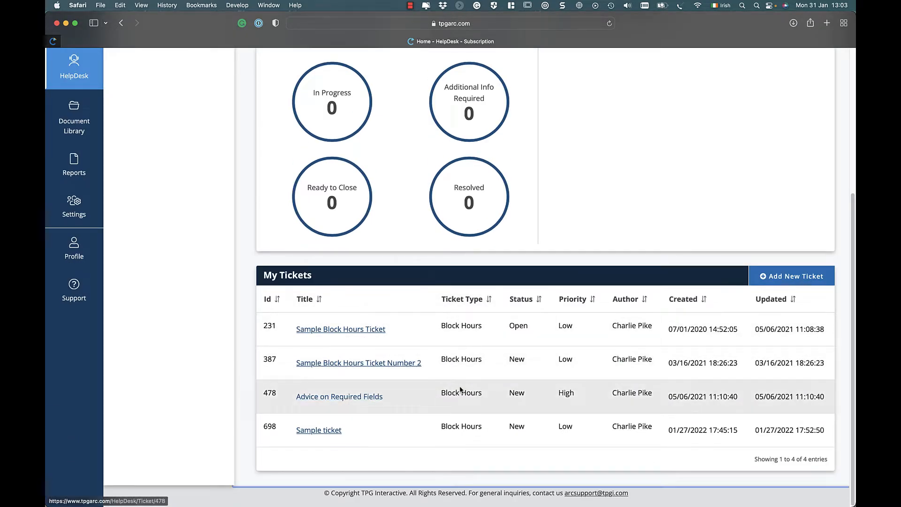
{"action": "scroll", "coordinate": [461, 389], "scroll_direction": "down", "scroll_amount": 3}
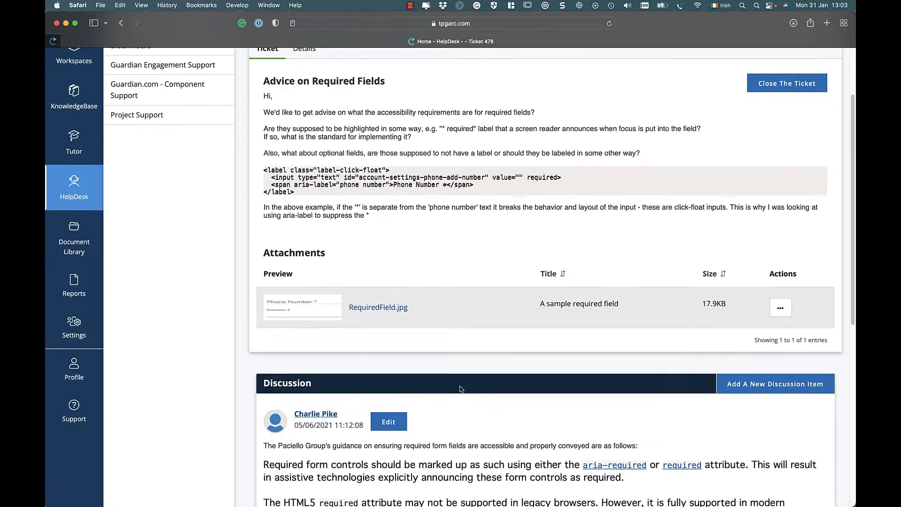
{"action": "scroll", "coordinate": [461, 388], "scroll_direction": "down", "scroll_amount": 6}
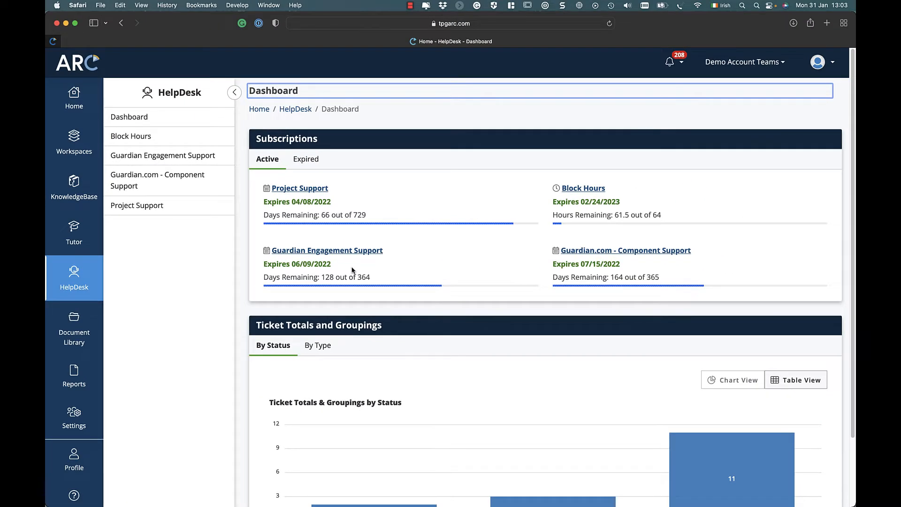
- Examine the dashboard's ticket totals as a table and as a chart, grouped by type and by status
{"action": "scroll", "coordinate": [481, 340], "scroll_direction": "down", "scroll_amount": 3}
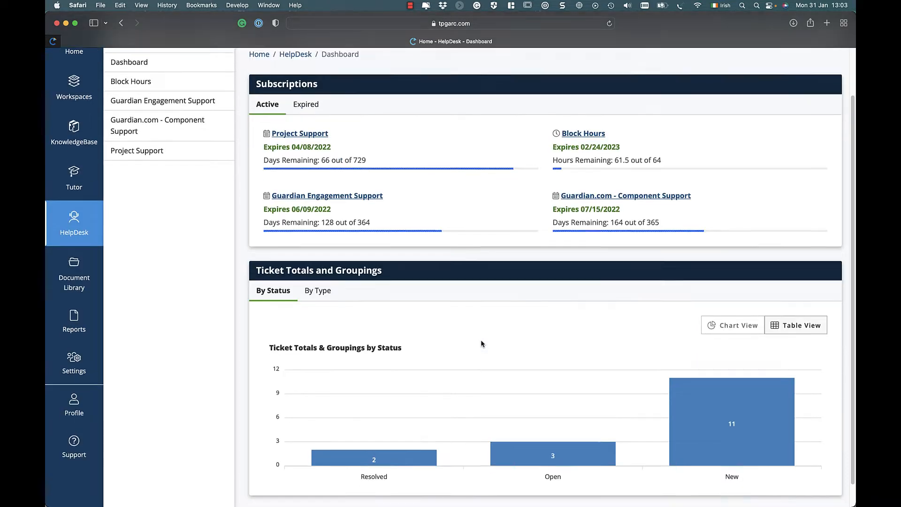
{"action": "left_click", "coordinate": [786, 321]}
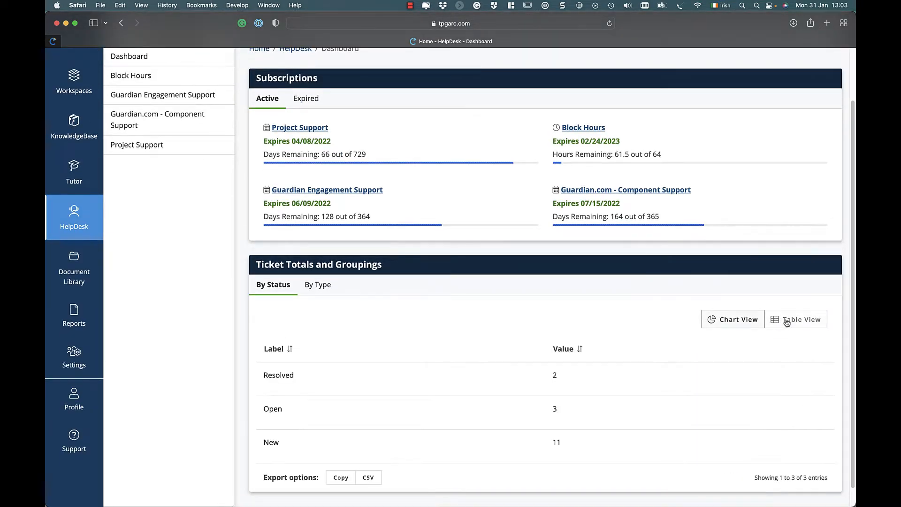
{"action": "left_click", "coordinate": [741, 323]}
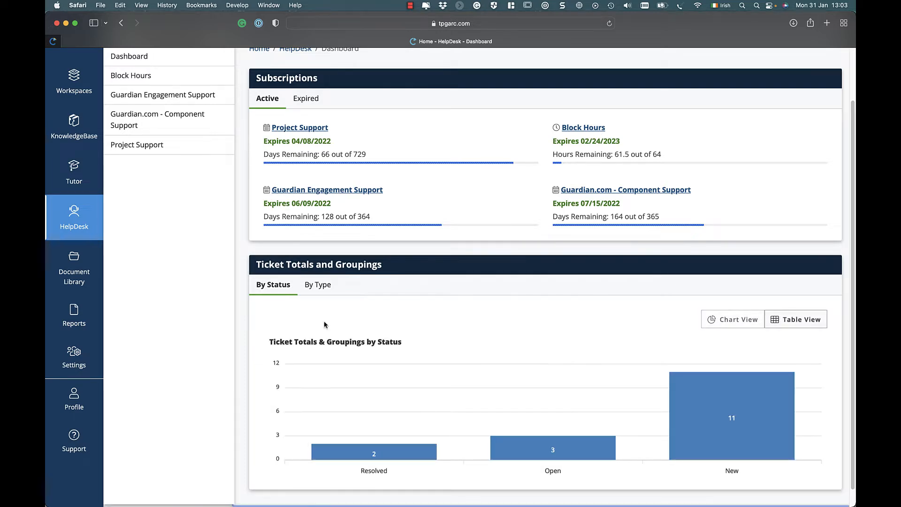
{"action": "left_click", "coordinate": [303, 285]}
{"action": "left_click", "coordinate": [283, 287]}
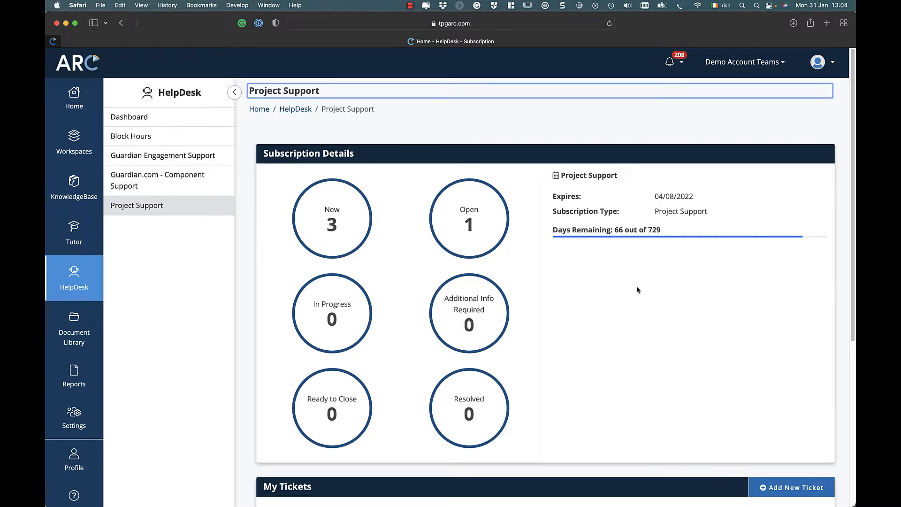
- Review the Project Support subscription's details and its list of tickets
{"action": "scroll", "coordinate": [637, 289], "scroll_direction": "down", "scroll_amount": 5}
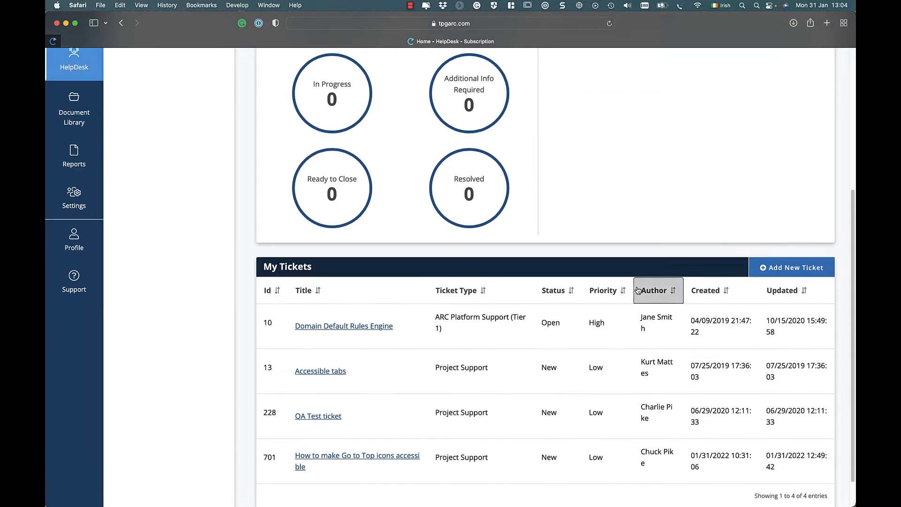
{"action": "scroll", "coordinate": [637, 290], "scroll_direction": "up", "scroll_amount": 5}
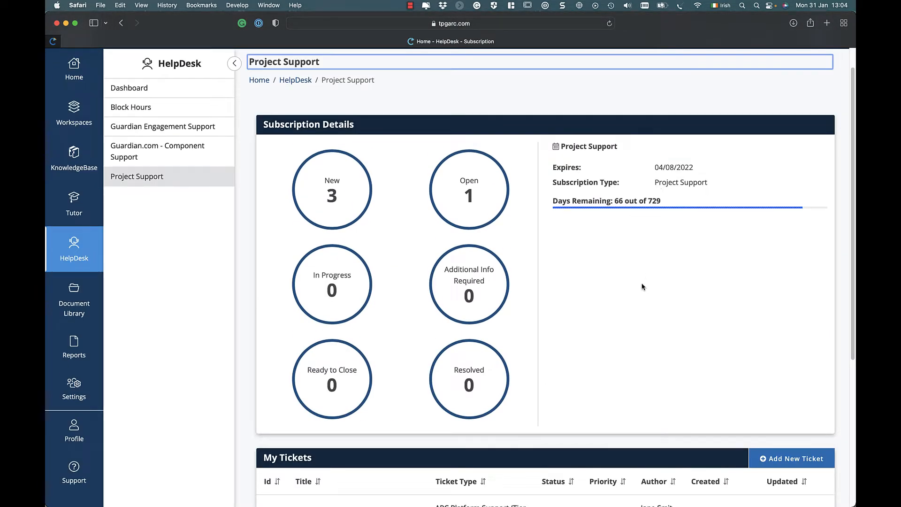
{"action": "scroll", "coordinate": [642, 286], "scroll_direction": "down", "scroll_amount": 5}
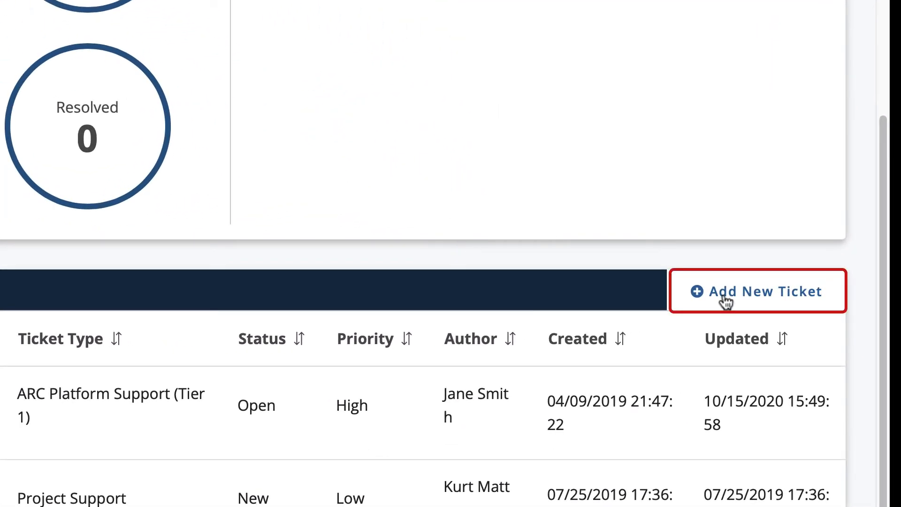
- Start a new Project Support ticket titled "How to make Go To Top icons accessible"
{"action": "left_click", "coordinate": [726, 301]}
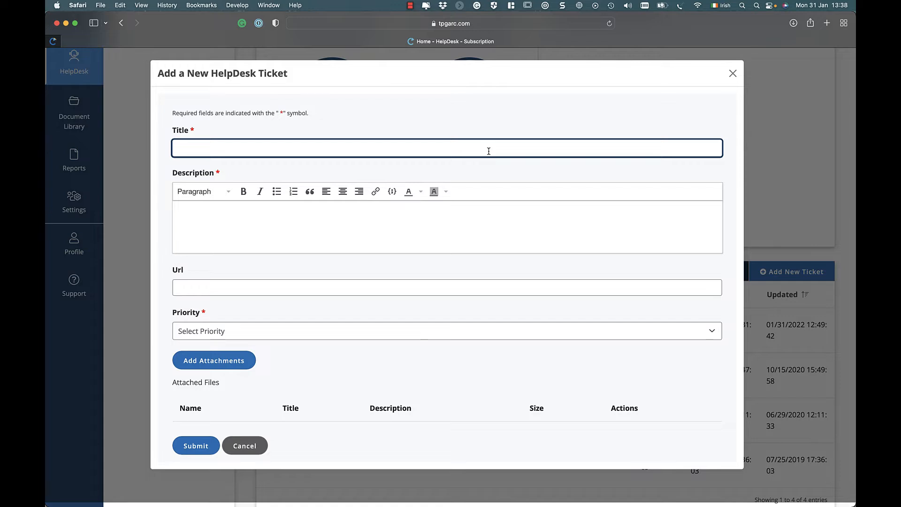
{"action": "type", "text": "How to make Go"}
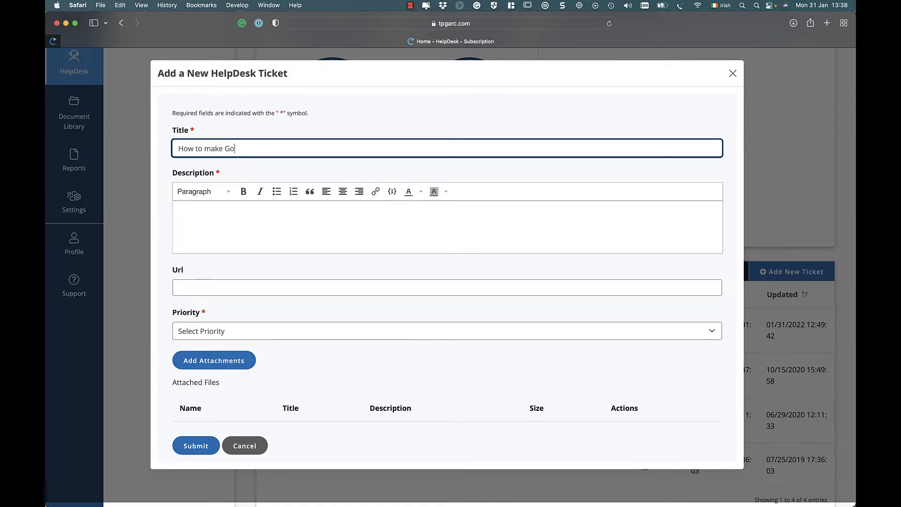
{"action": "type", "text": " To Top icons accessible"}
{"action": "key", "text": "Tab"}
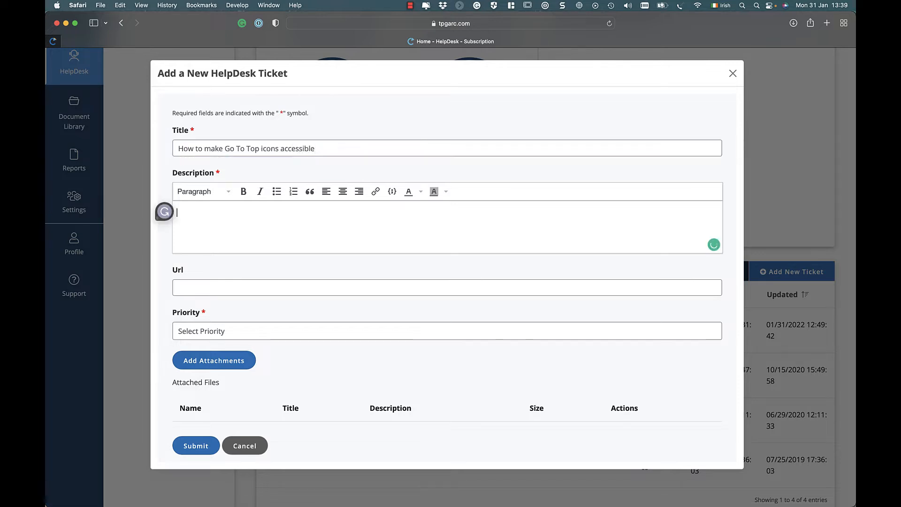
- Describe the new icon control for long scrolling pages, asking whether Back to Top icons are active images needing alternate text or decorative
{"action": "type", "text": "We are implementing a new icon control on our longer heavy scrolling pages to make it easier to get from one section to another. Are these Back to Top icons also active images? Do we need to add alternate text to them or do we treat the icons as decorative?"}
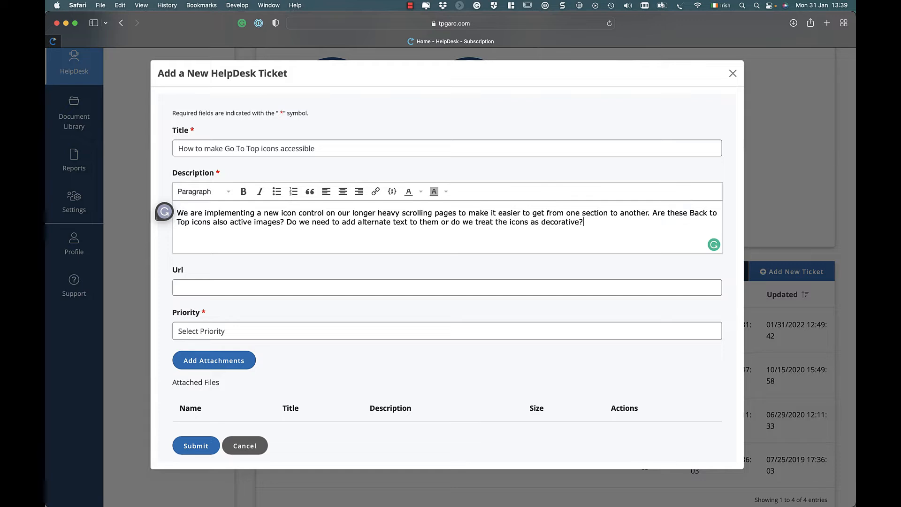
{"action": "key", "text": "Return"}
{"action": "key", "text": "Return"}
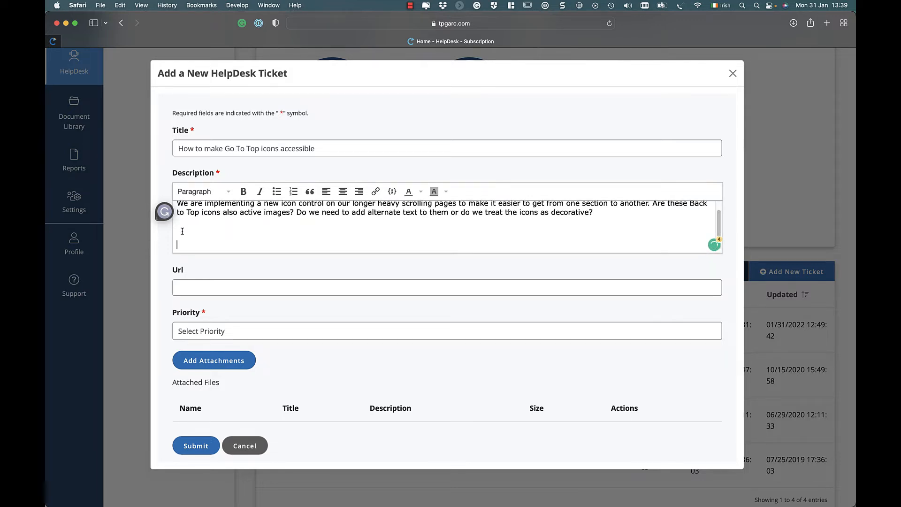
- Insert the copied back-to-top link markup into the description as an HTML/XML code sample
{"action": "left_click", "coordinate": [392, 191]}
{"action": "key", "text": "super+Tab"}
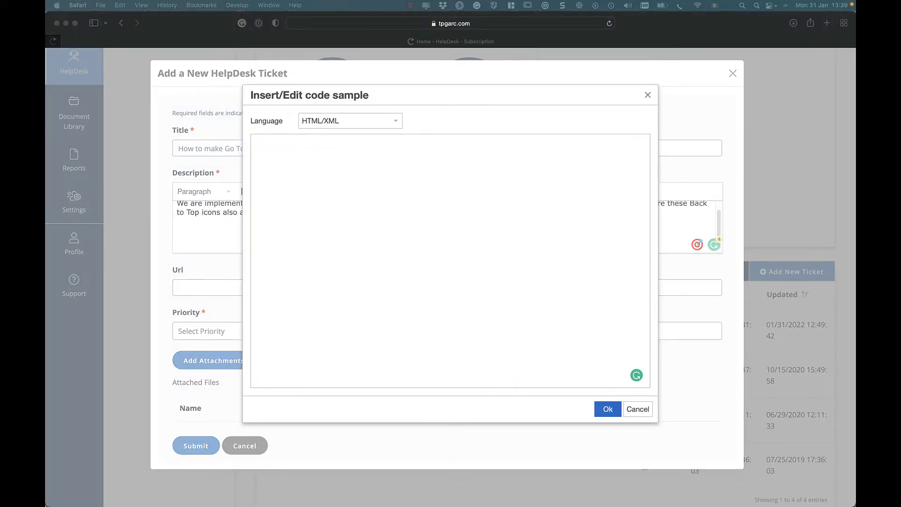
{"action": "left_click", "coordinate": [565, 244]}
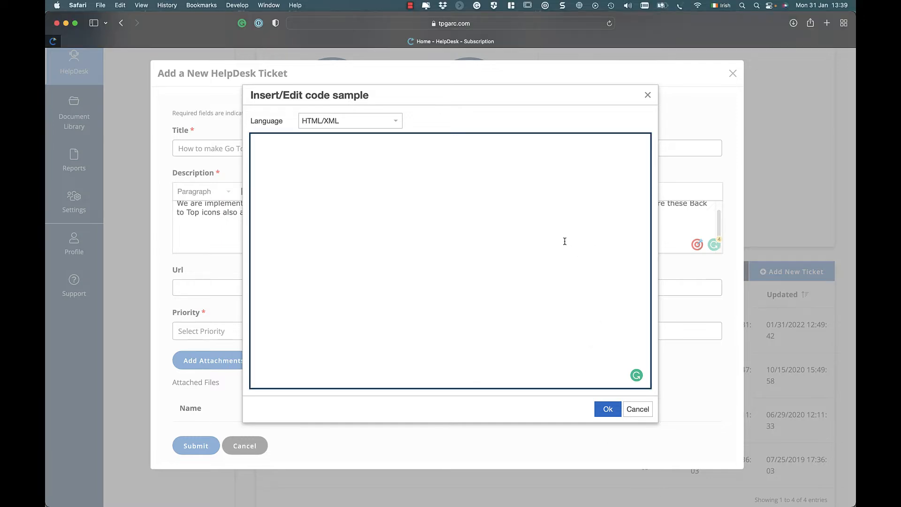
{"action": "key", "text": "super+v"}
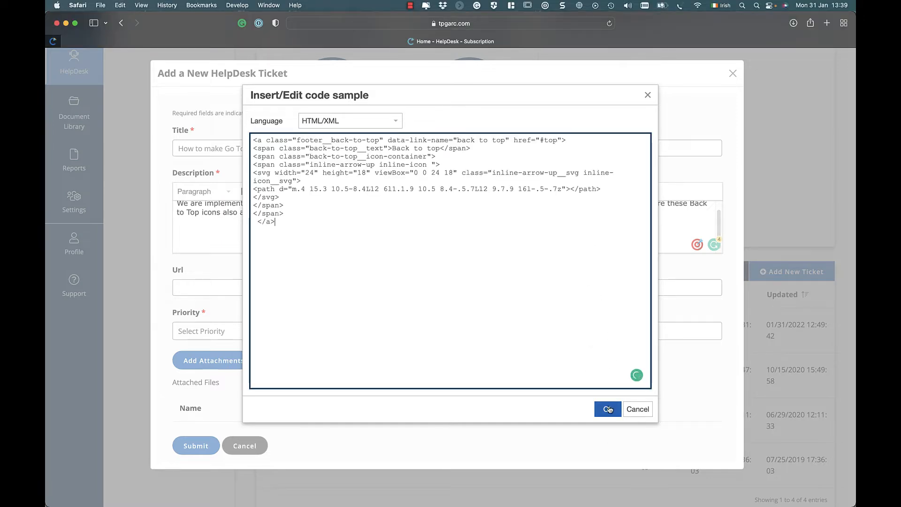
{"action": "left_click", "coordinate": [608, 409]}
- Add the line "Steps to reproduce:" below the code sample and start a numbered list under it
{"action": "scroll", "coordinate": [251, 223], "scroll_direction": "down", "scroll_amount": 2}
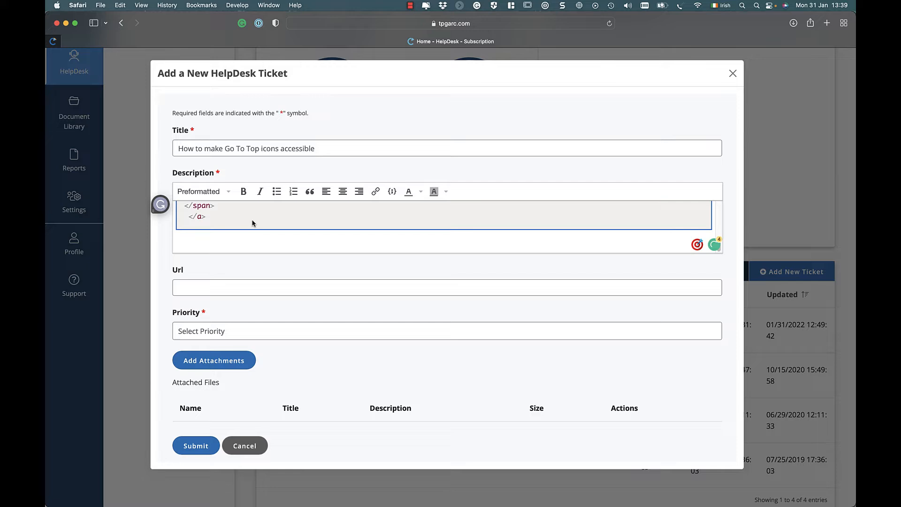
{"action": "left_click", "coordinate": [210, 238]}
{"action": "type", "text": "St"}
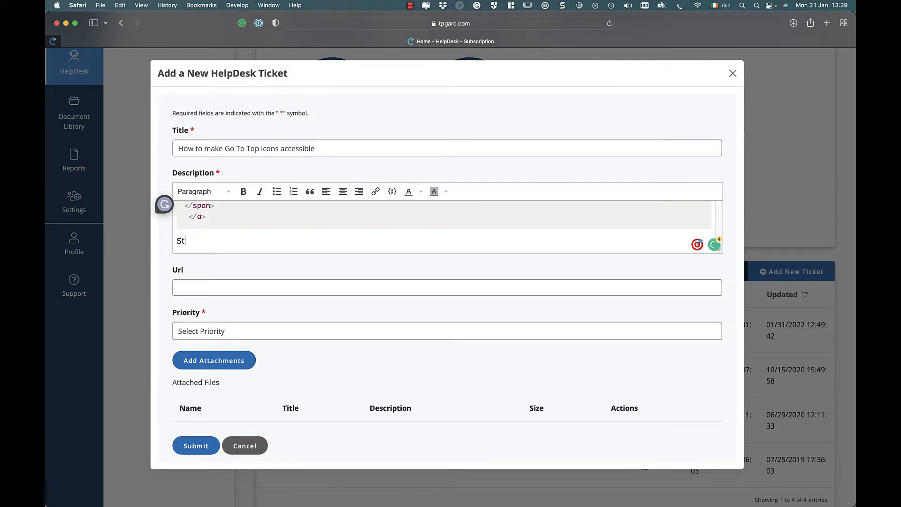
{"action": "type", "text": "eps to repro"}
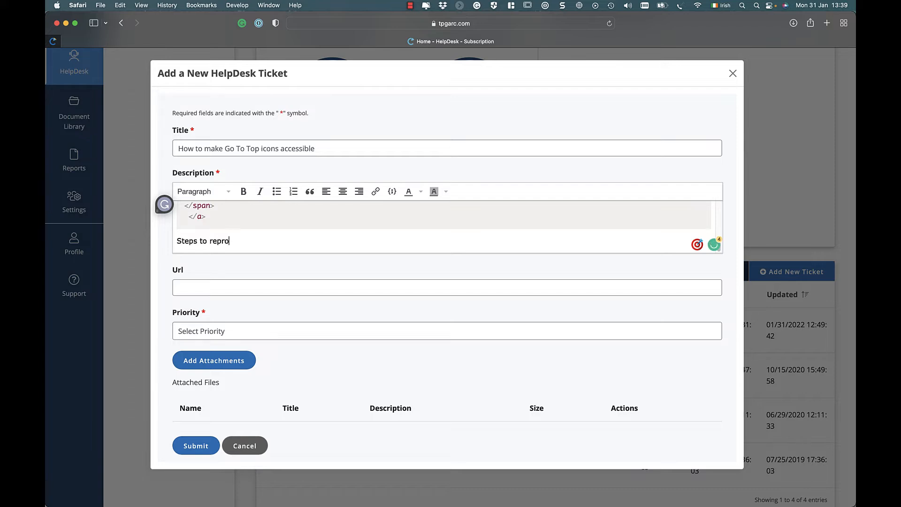
{"action": "type", "text": "duce:"}
{"action": "key", "text": "Return"}
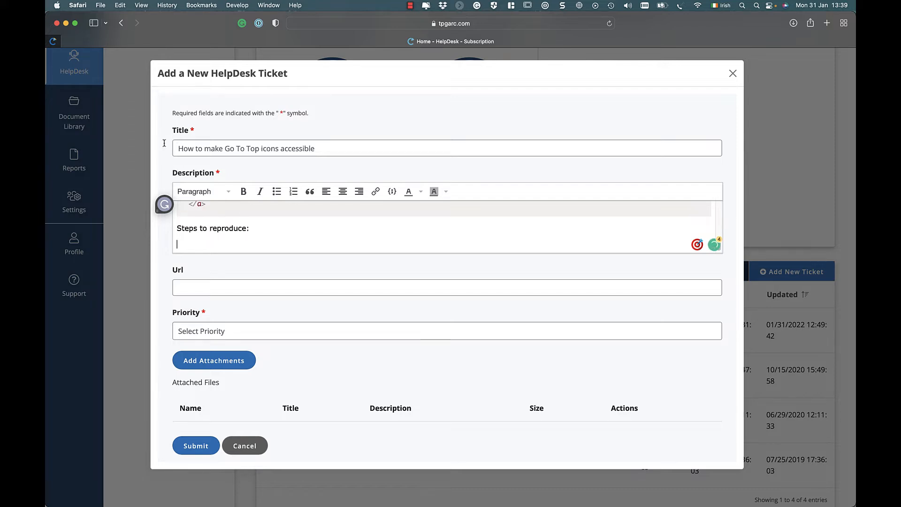
{"action": "left_click", "coordinate": [299, 198]}
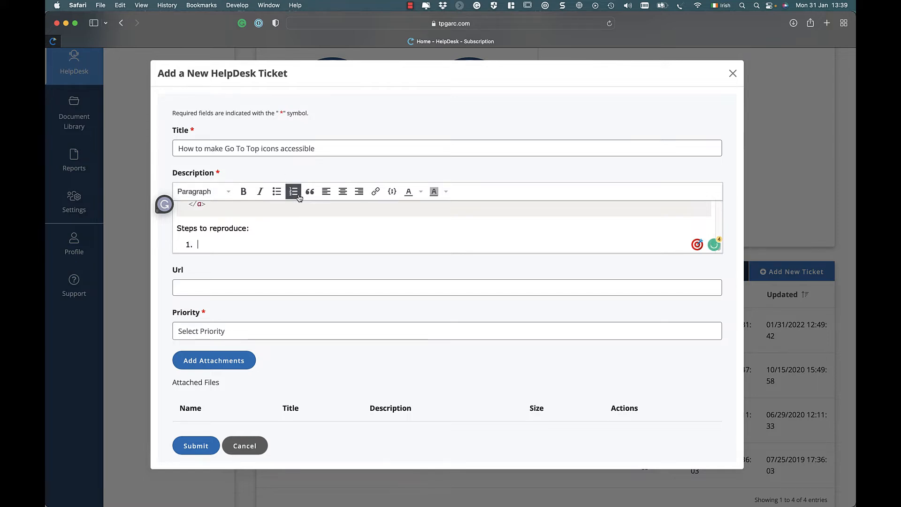
{"action": "left_click", "coordinate": [195, 286]}
{"action": "type", "text": "https://www.mywebapplication.com/js_scroll_to_top.asp"}
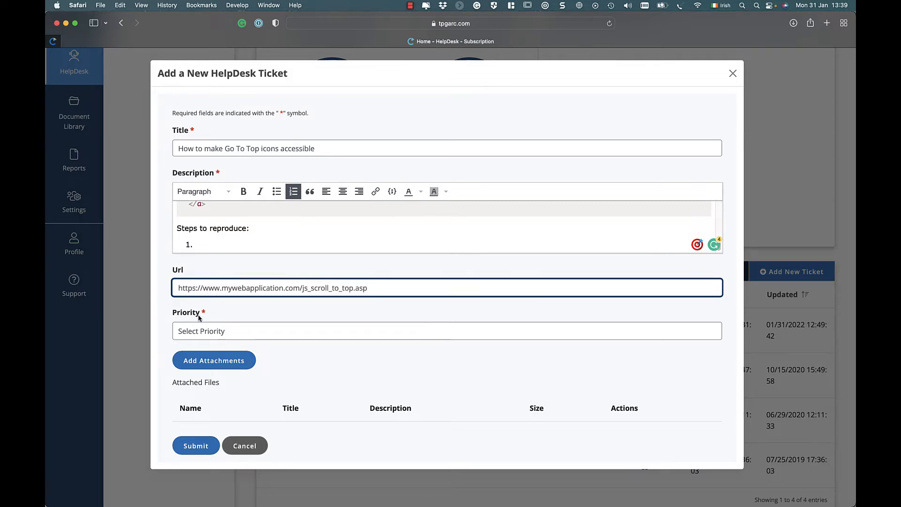
{"action": "left_click", "coordinate": [204, 331]}
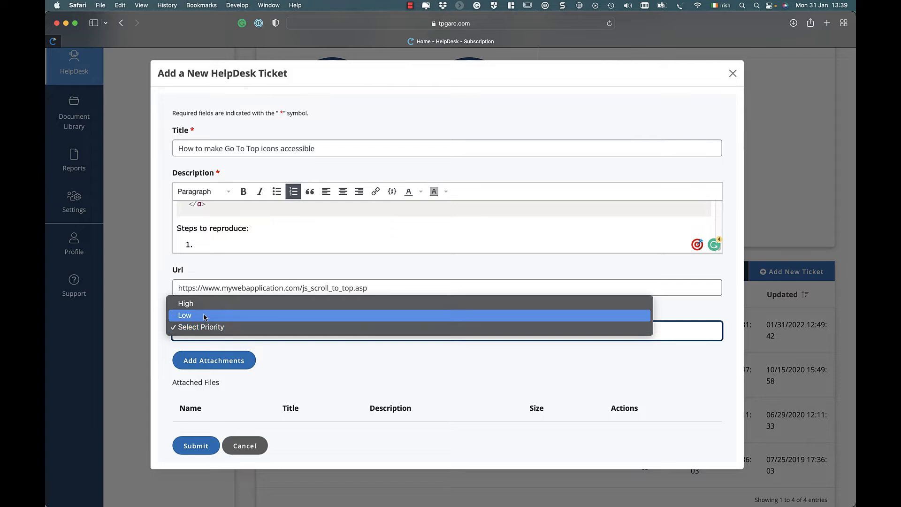
{"action": "left_click", "coordinate": [204, 315]}
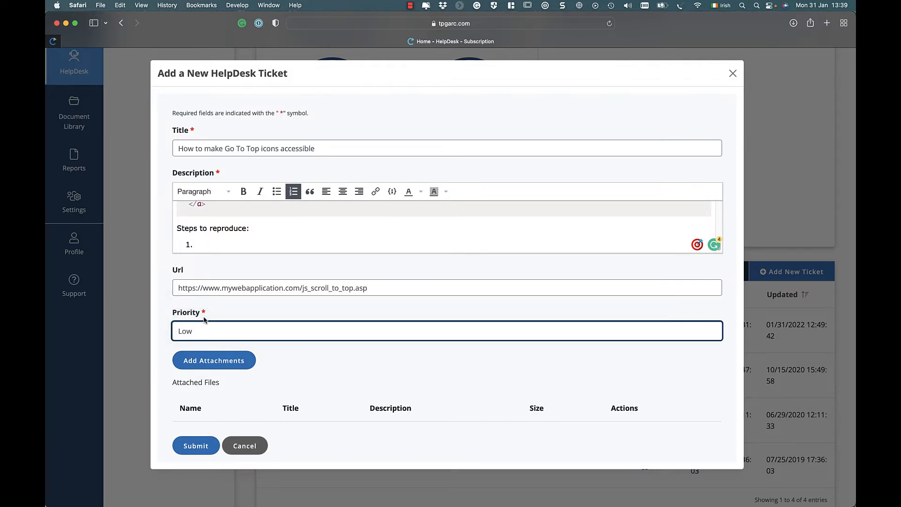
- Start a ticket attachment and choose BackToTop.jpg from the "back to top" folder as its file
{"action": "left_click", "coordinate": [215, 370]}
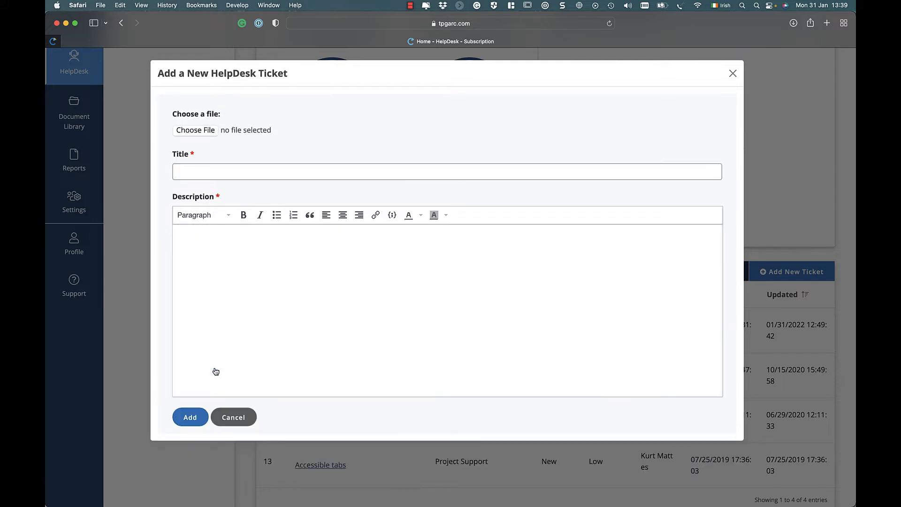
{"action": "left_click", "coordinate": [207, 131]}
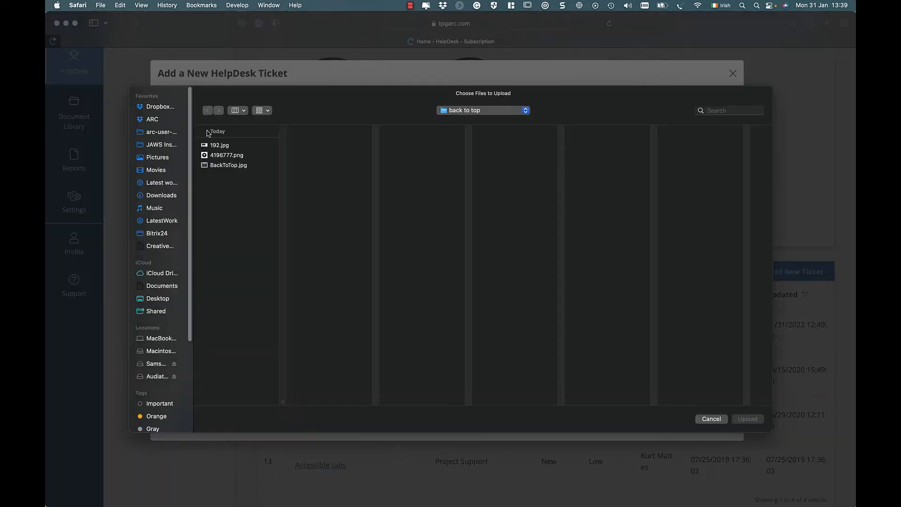
{"action": "left_click", "coordinate": [224, 168]}
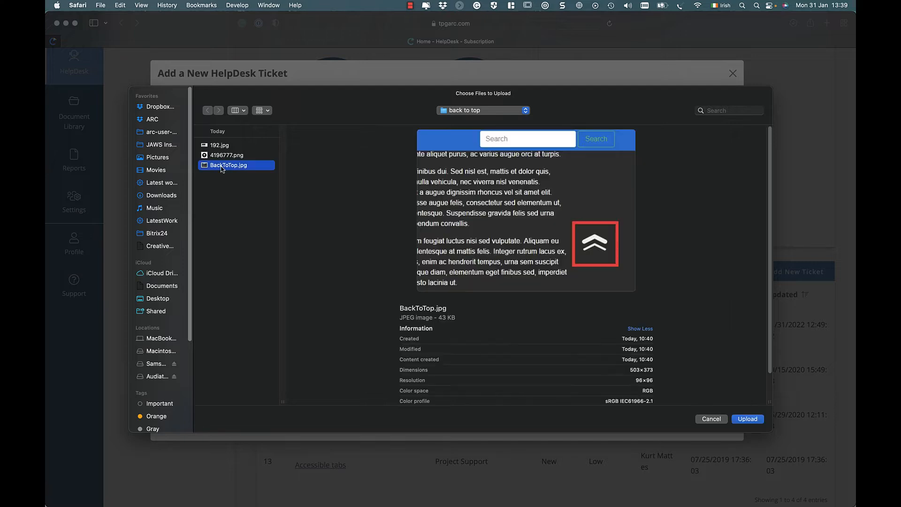
{"action": "left_click", "coordinate": [747, 419]}
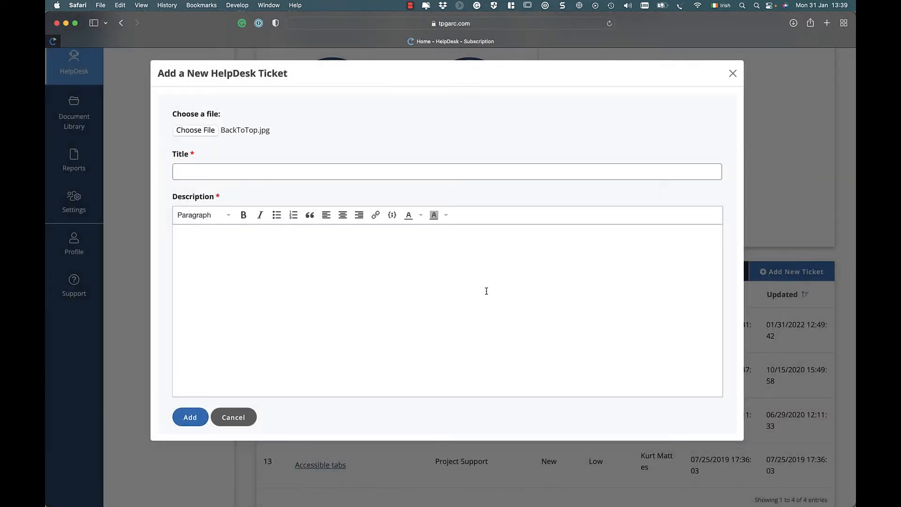
- Title the attachment "Sample icon", describe it as "Example implementation from standard template.", and add it to the ticket
{"action": "left_click", "coordinate": [265, 167]}
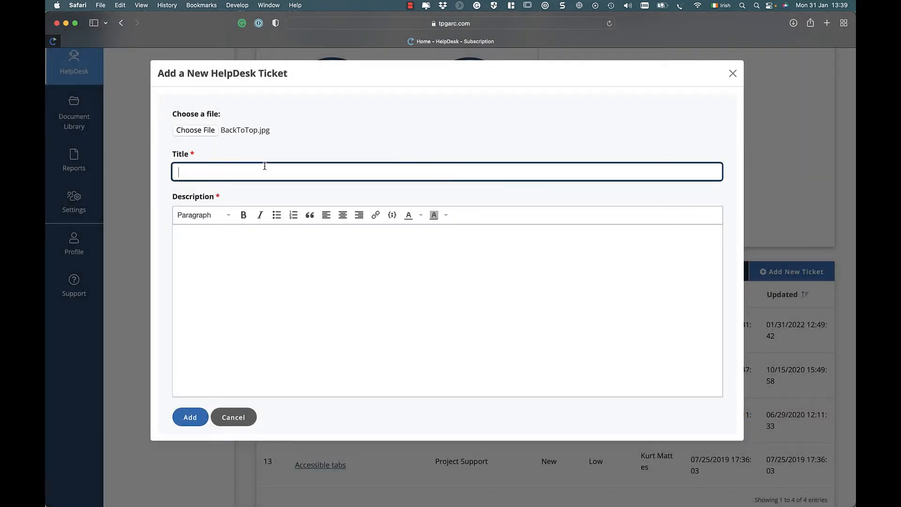
{"action": "type", "text": "Sample icon"}
{"action": "key", "text": "Tab"}
{"action": "type", "text": "e"}
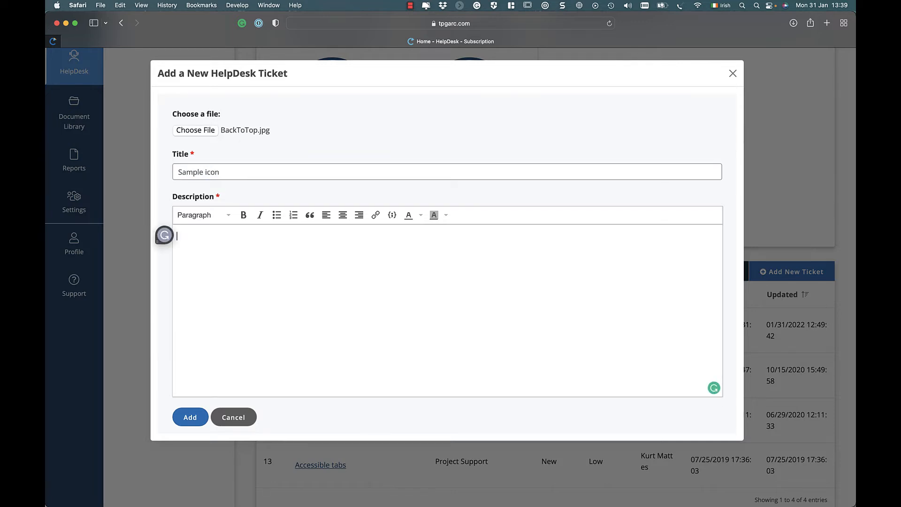
{"action": "type", "text": "Example implementat"}
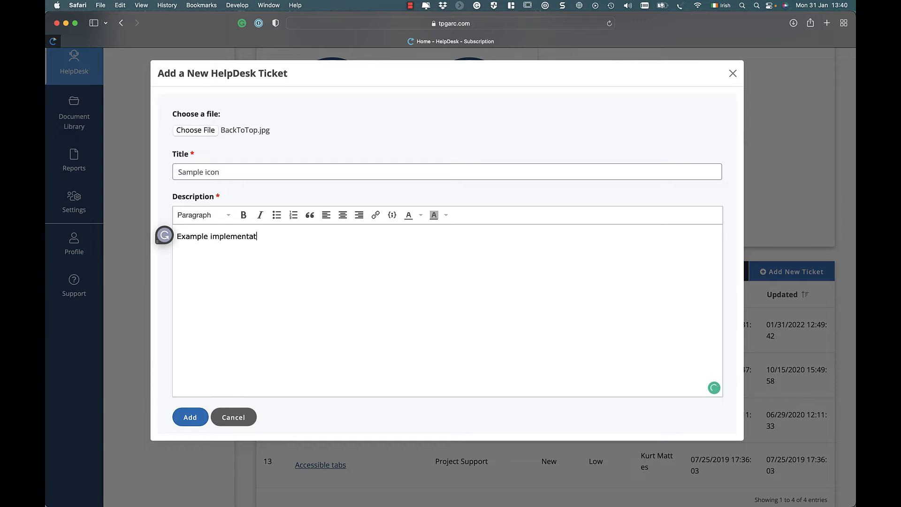
{"action": "type", "text": "ion from standard template."}
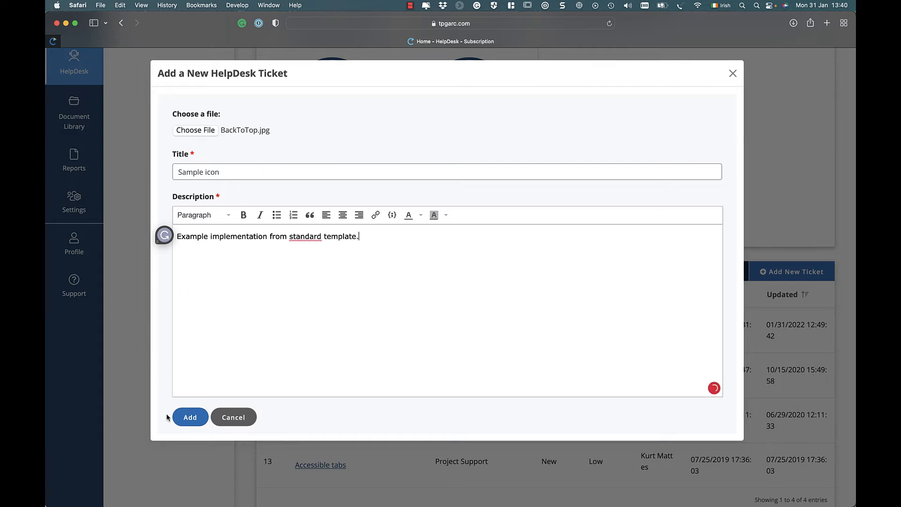
{"action": "left_click", "coordinate": [182, 423]}
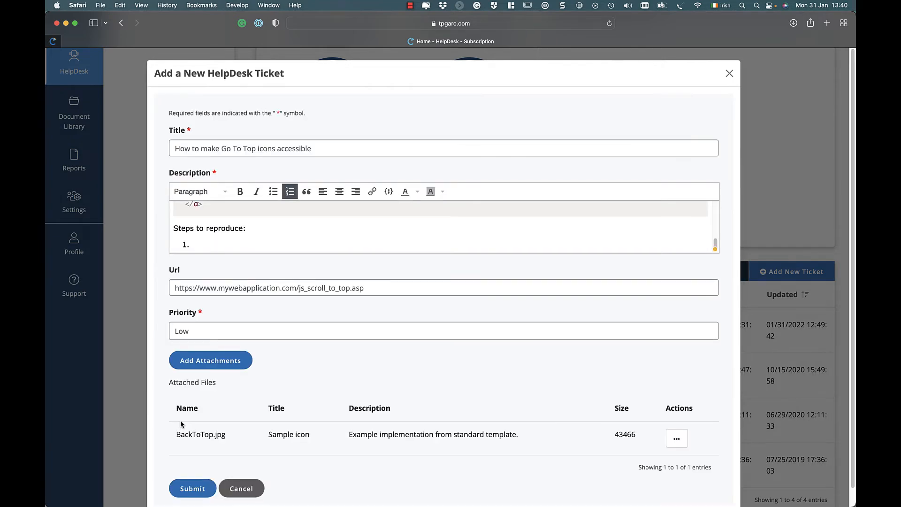
- Check which actions are available for the attached BackToTop.jpg file
{"action": "scroll", "coordinate": [181, 423], "scroll_direction": "down", "scroll_amount": 1}
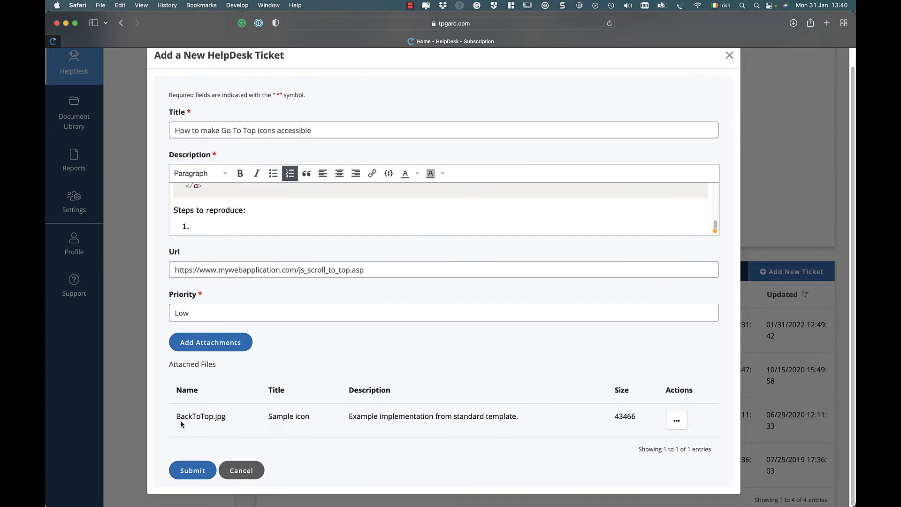
{"action": "left_click", "coordinate": [675, 419]}
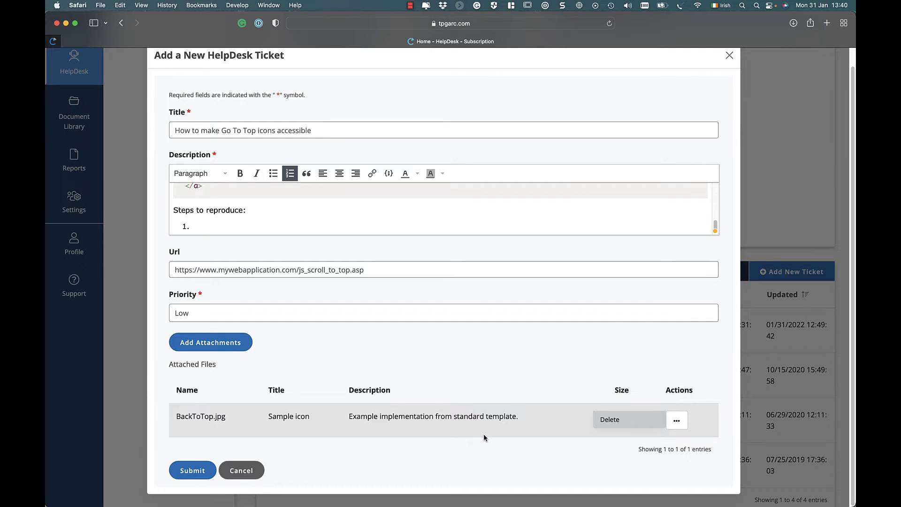
{"action": "left_click", "coordinate": [483, 433]}
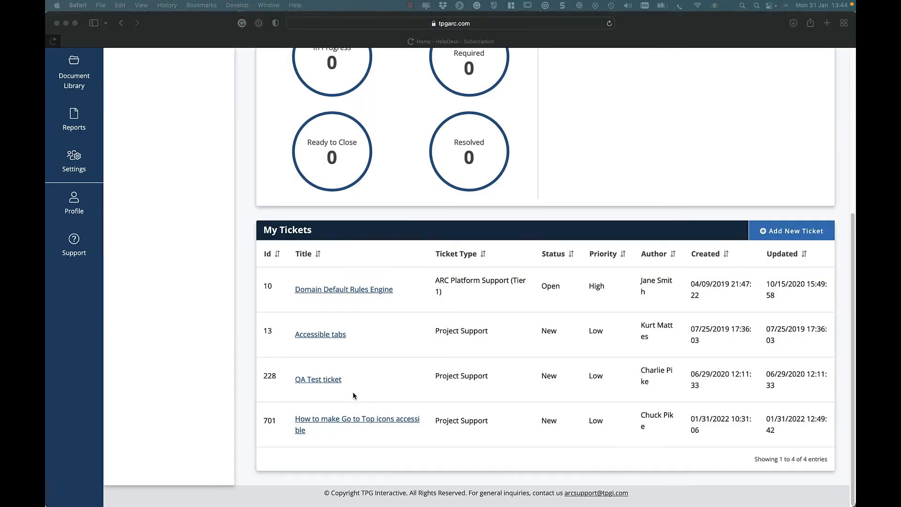
- Open the "How to make Go to Top icons accessible" ticket from My Tickets and read its discussion
{"action": "left_click", "coordinate": [261, 411]}
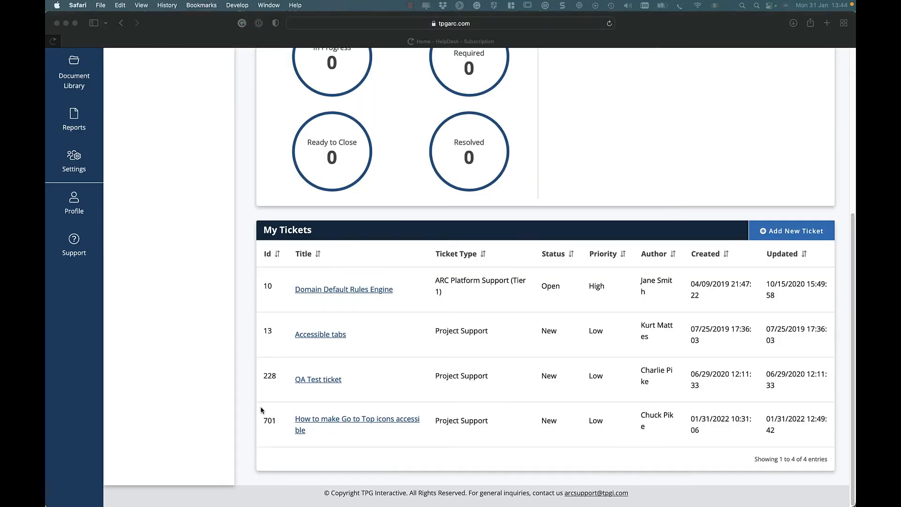
{"action": "left_click", "coordinate": [304, 423]}
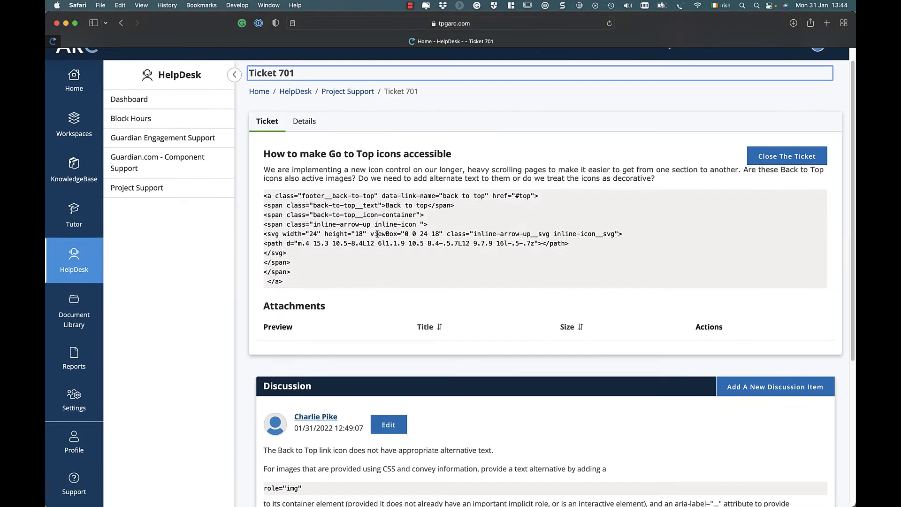
{"action": "scroll", "coordinate": [337, 246], "scroll_direction": "down", "scroll_amount": 5}
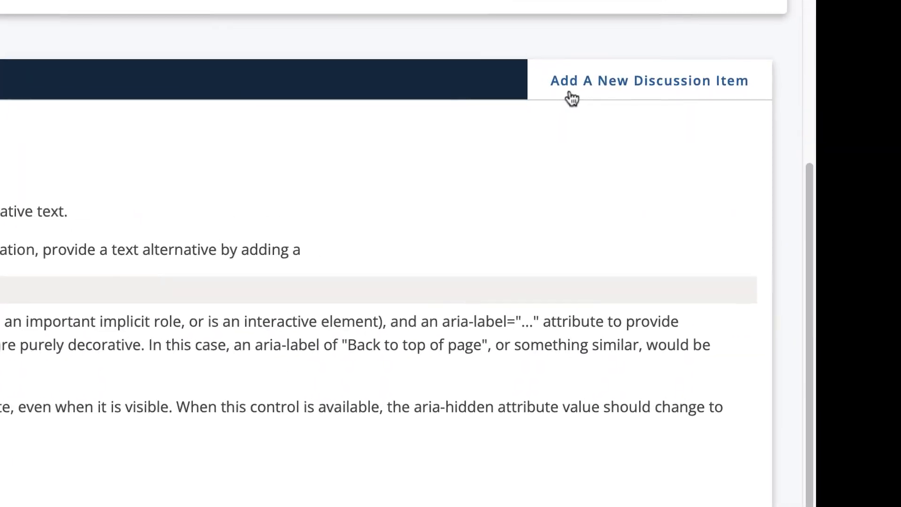
- Start a new discussion entry on the ticket with the text "Here is my response"
{"action": "left_click", "coordinate": [569, 94]}
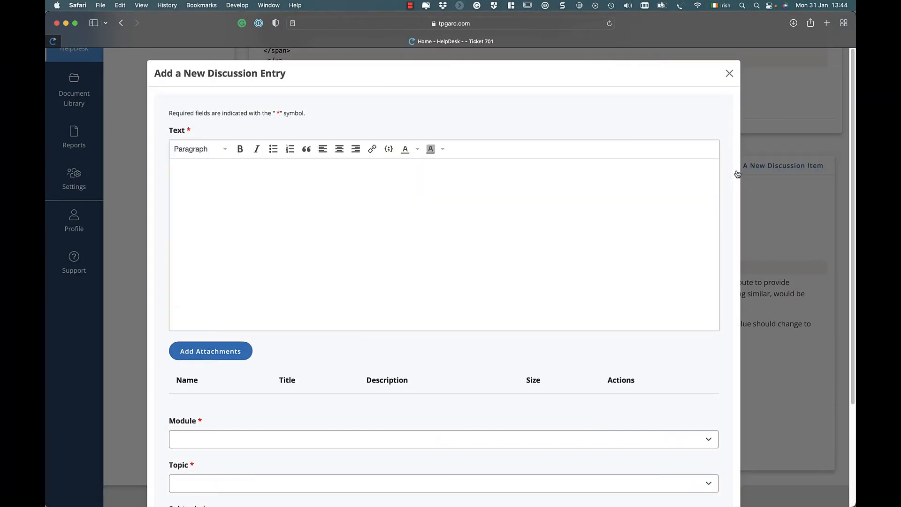
{"action": "left_click", "coordinate": [443, 237]}
{"action": "type", "text": "He"}
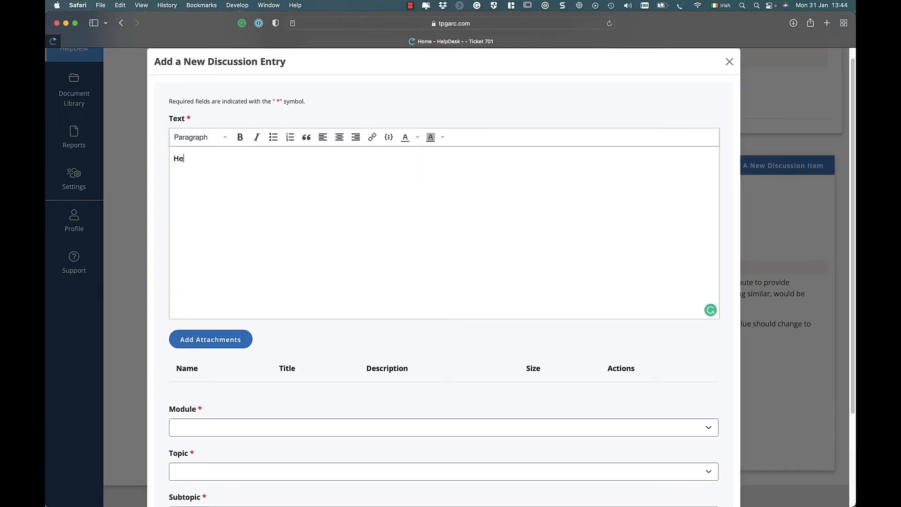
{"action": "type", "text": "r eis"}
{"action": "type", "text": "re is m"}
{"action": "type", "text": "y respon"}
{"action": "type", "text": "se"}
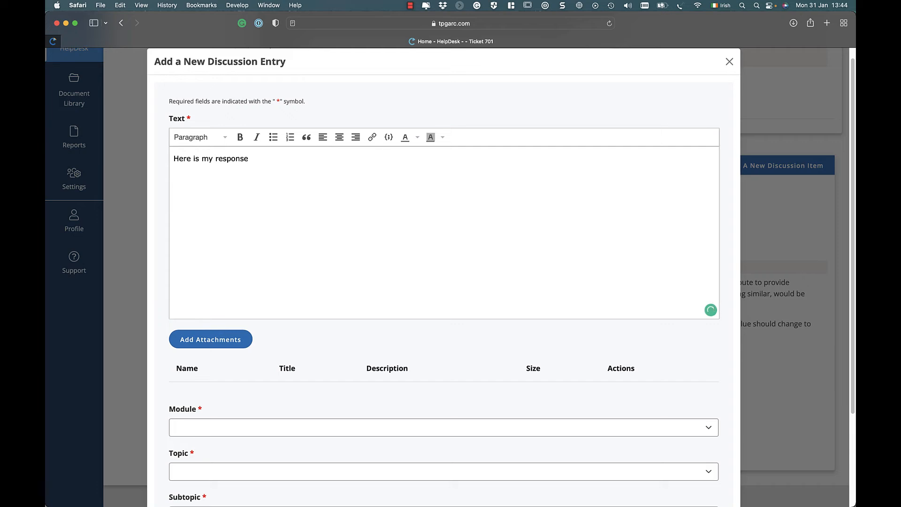
- Set the entry's module to Accessible Angular Development, view the status code options, and cancel the discussion entry
{"action": "scroll", "coordinate": [367, 419], "scroll_direction": "down", "scroll_amount": 1}
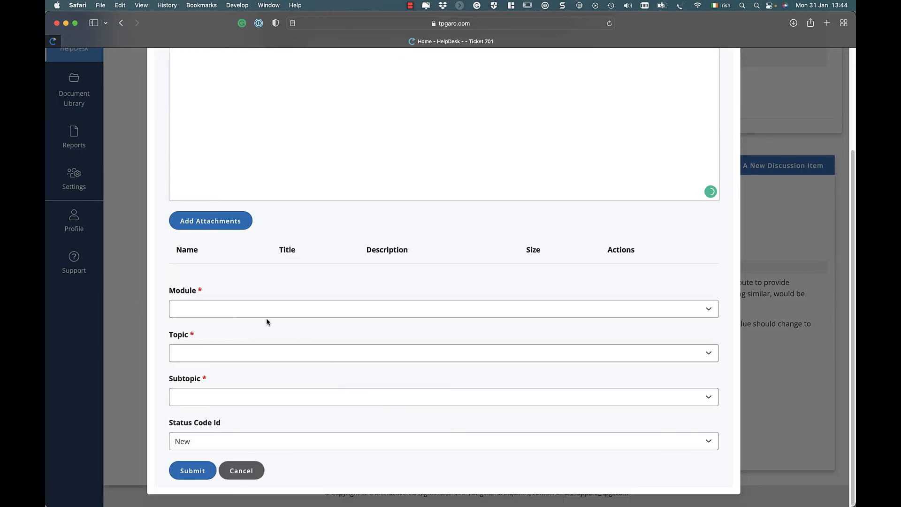
{"action": "left_click", "coordinate": [261, 314]}
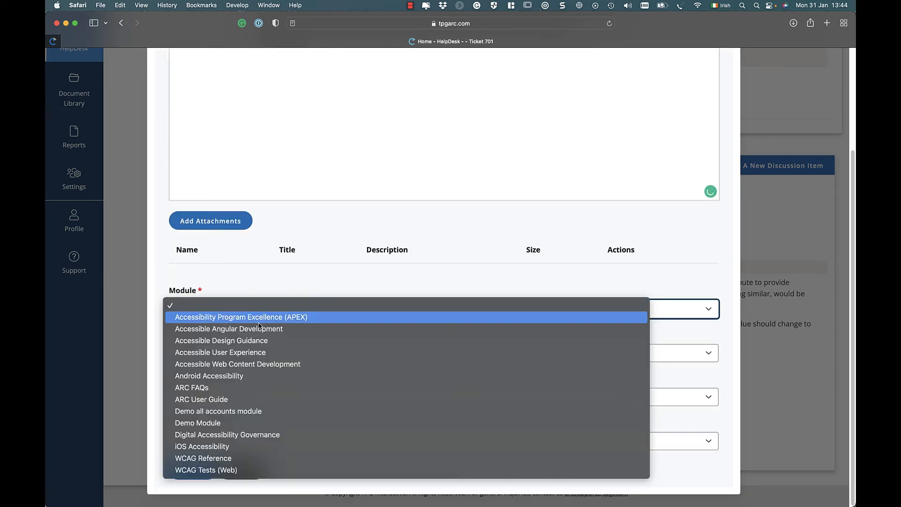
{"action": "left_click", "coordinate": [258, 329]}
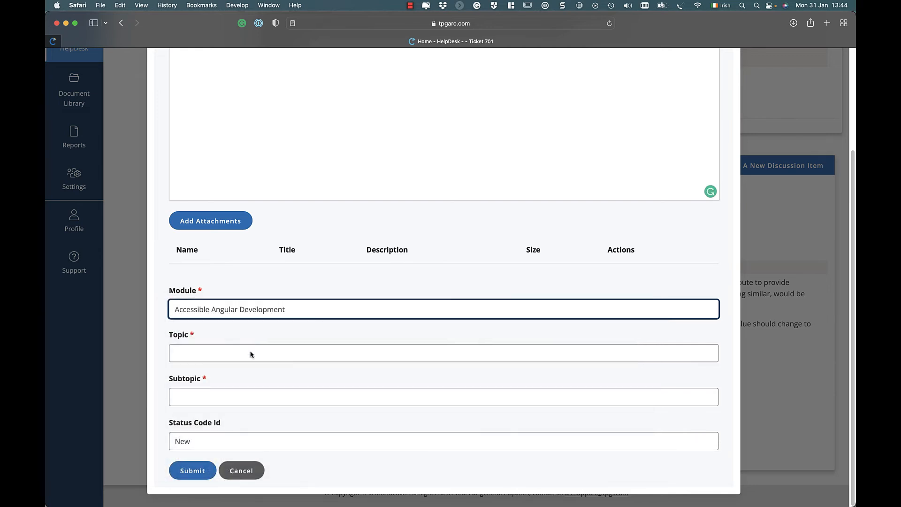
{"action": "left_click", "coordinate": [223, 445]}
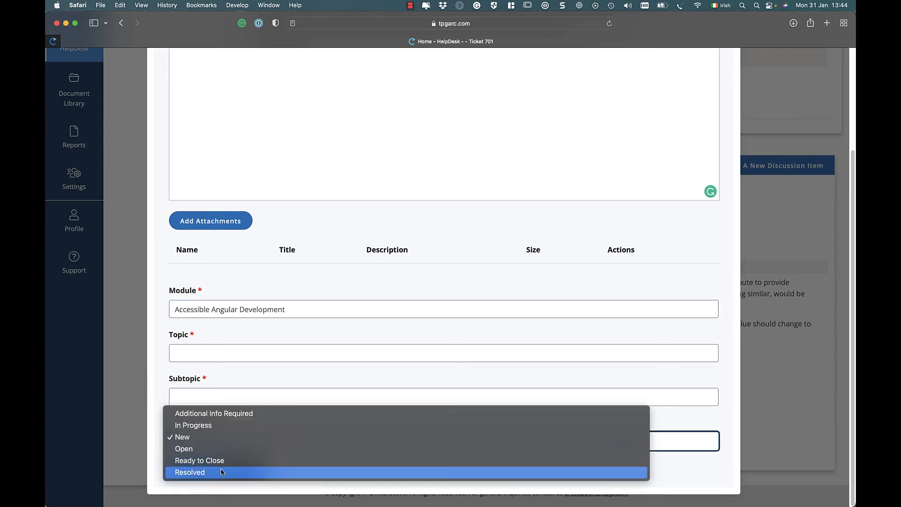
{"action": "left_click", "coordinate": [274, 375]}
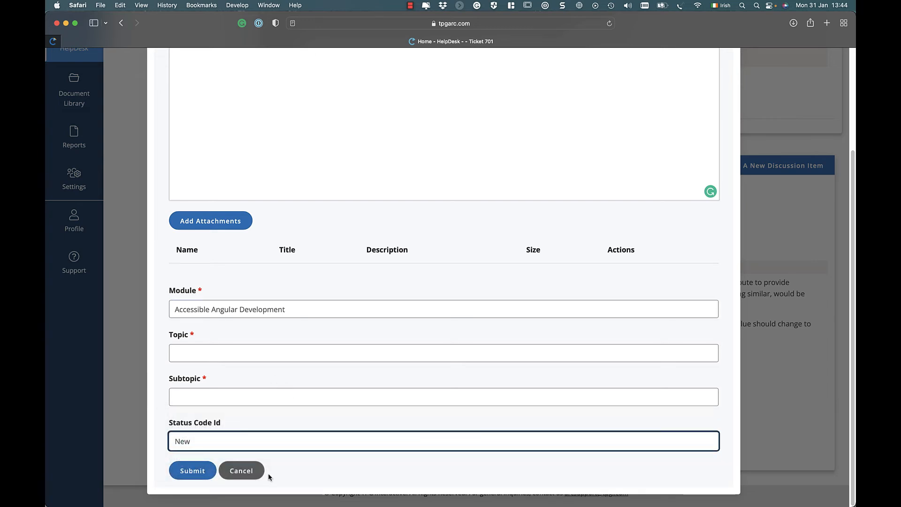
{"action": "left_click", "coordinate": [252, 472]}
- Open the ticket's details for updating, view the available status codes, and cancel the edit
{"action": "scroll", "coordinate": [298, 342], "scroll_direction": "up", "scroll_amount": 10}
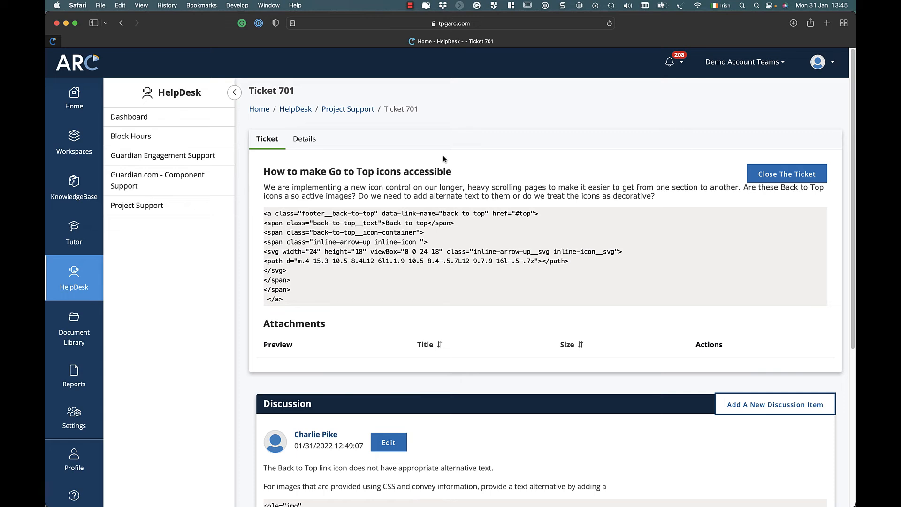
{"action": "left_click", "coordinate": [305, 143]}
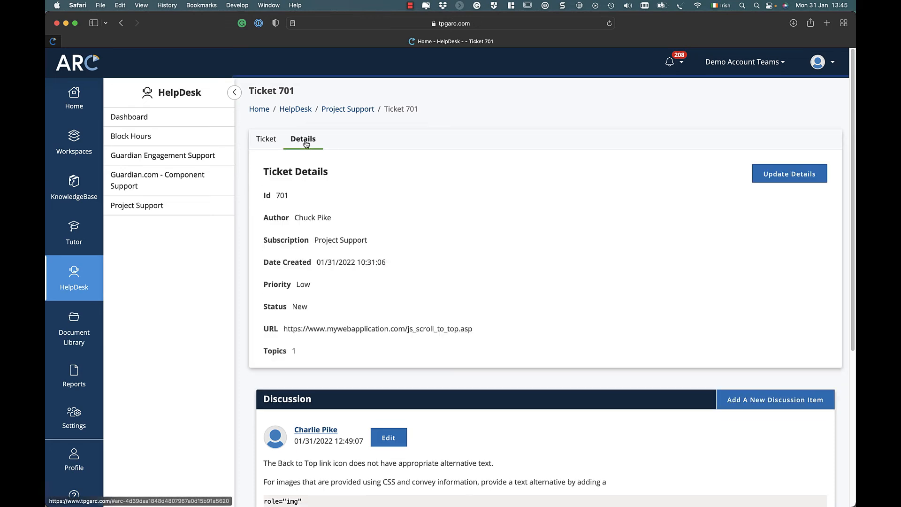
{"action": "left_click", "coordinate": [776, 178]}
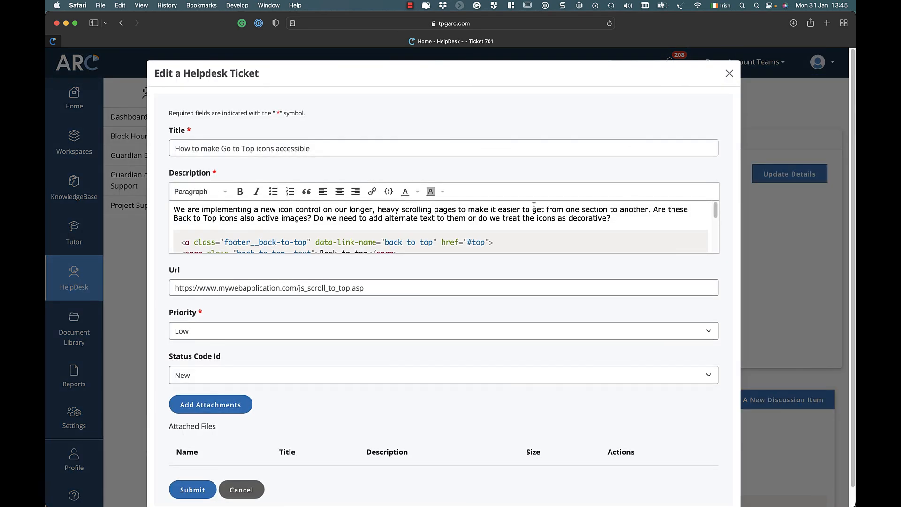
{"action": "scroll", "coordinate": [534, 207], "scroll_direction": "down", "scroll_amount": 2}
{"action": "scroll", "coordinate": [302, 267], "scroll_direction": "down", "scroll_amount": 1}
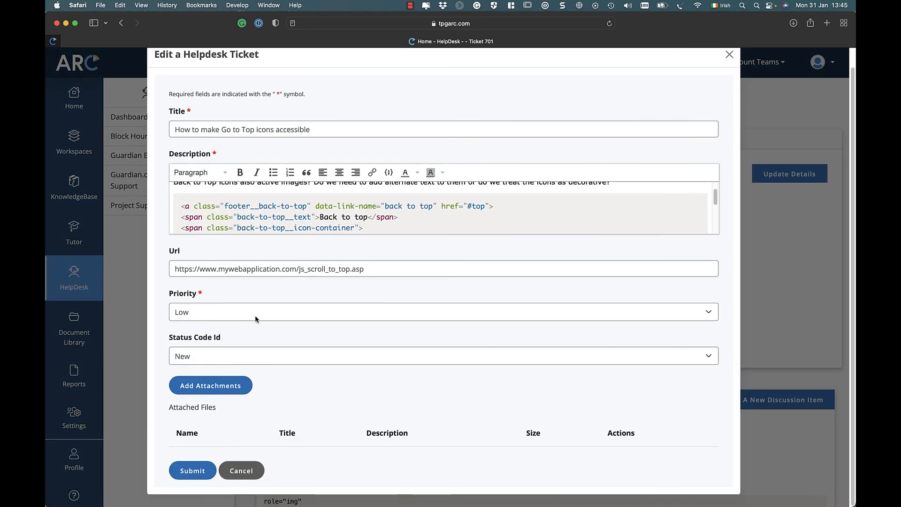
{"action": "left_click", "coordinate": [225, 360]}
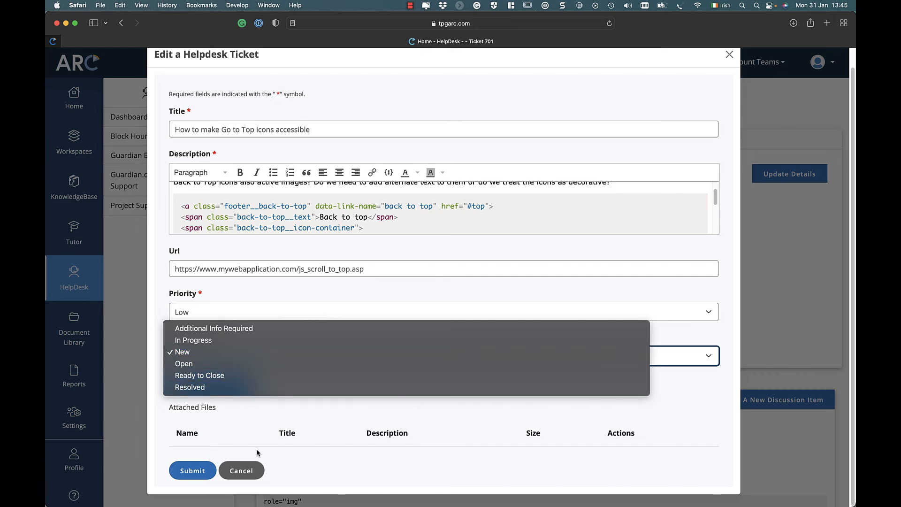
{"action": "left_click", "coordinate": [254, 469]}
{"action": "left_click", "coordinate": [254, 472]}
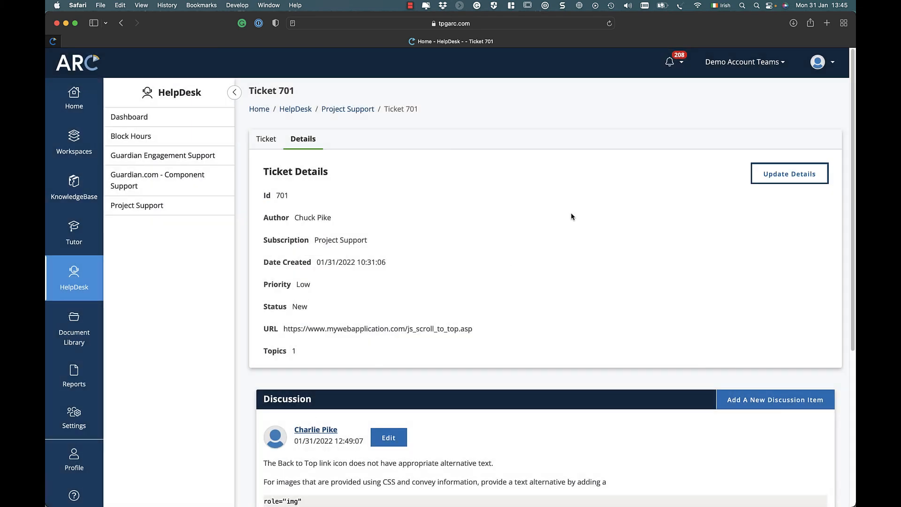
- Open the account's communication preferences and turn off the portal notification for ARC HelpDesk Ticket Created
{"action": "left_click", "coordinate": [817, 68]}
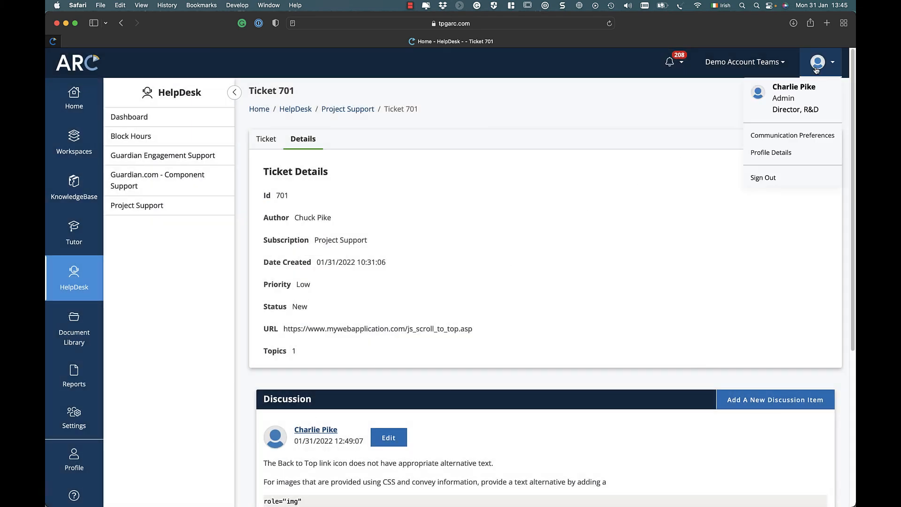
{"action": "left_click", "coordinate": [788, 137]}
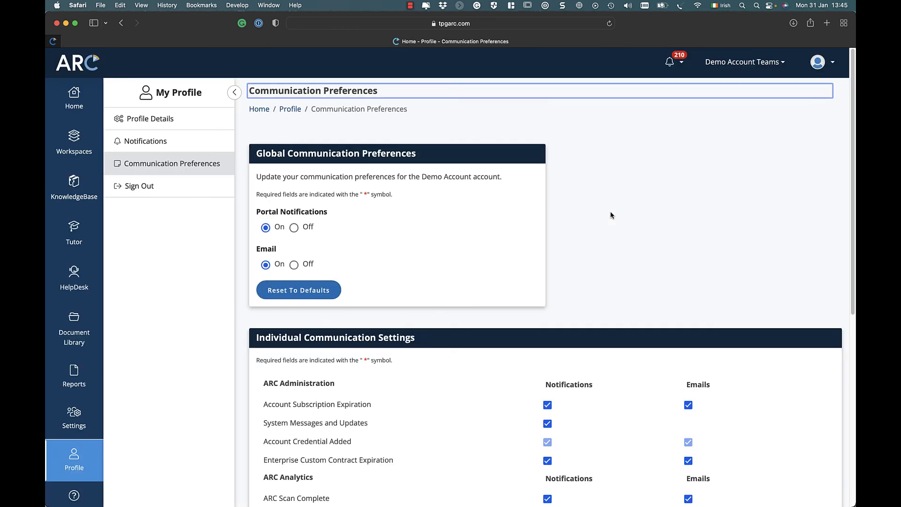
{"action": "scroll", "coordinate": [610, 215], "scroll_direction": "down", "scroll_amount": 5}
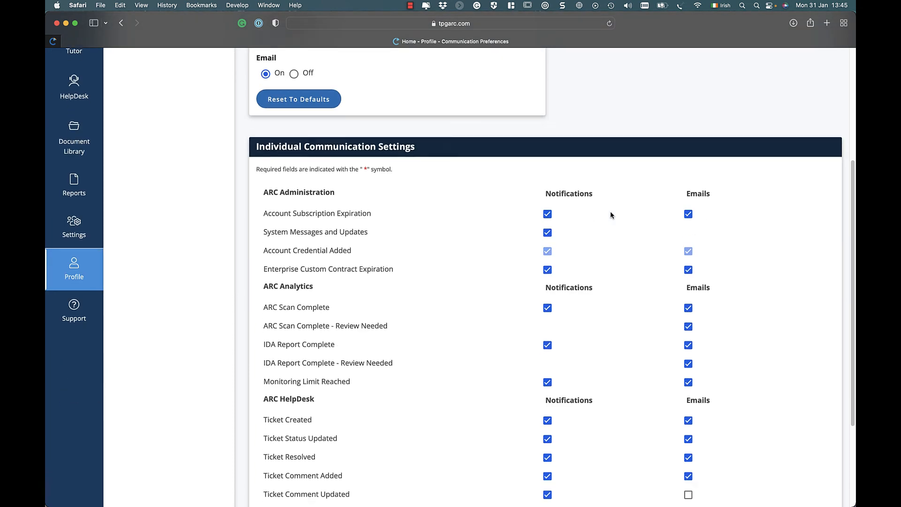
{"action": "scroll", "coordinate": [611, 215], "scroll_direction": "down", "scroll_amount": 2}
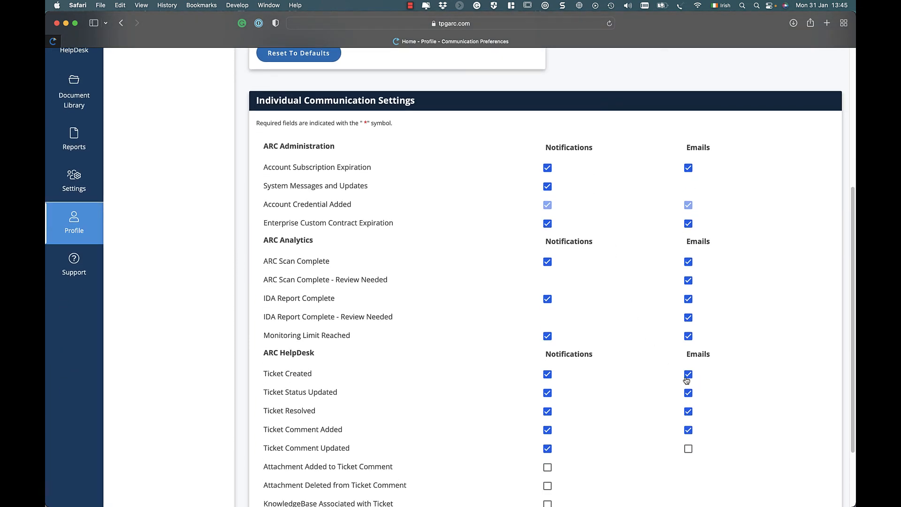
{"action": "left_click", "coordinate": [548, 375]}
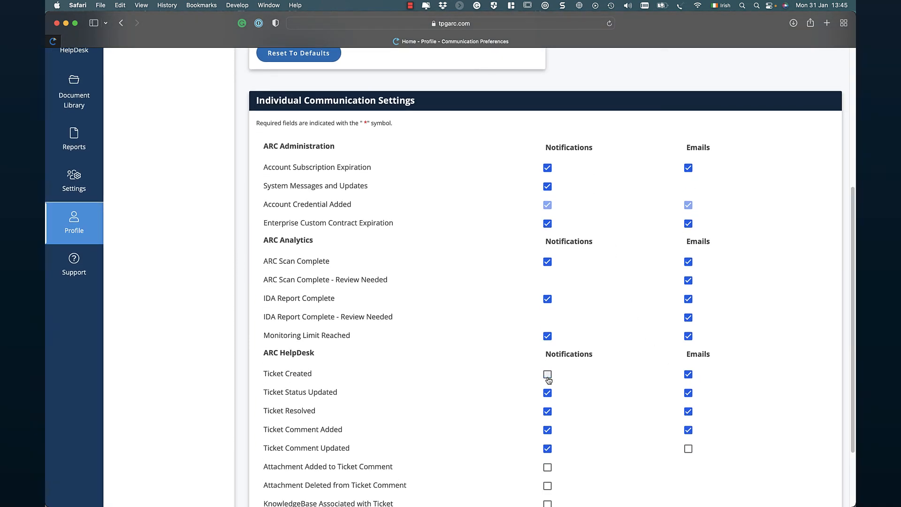